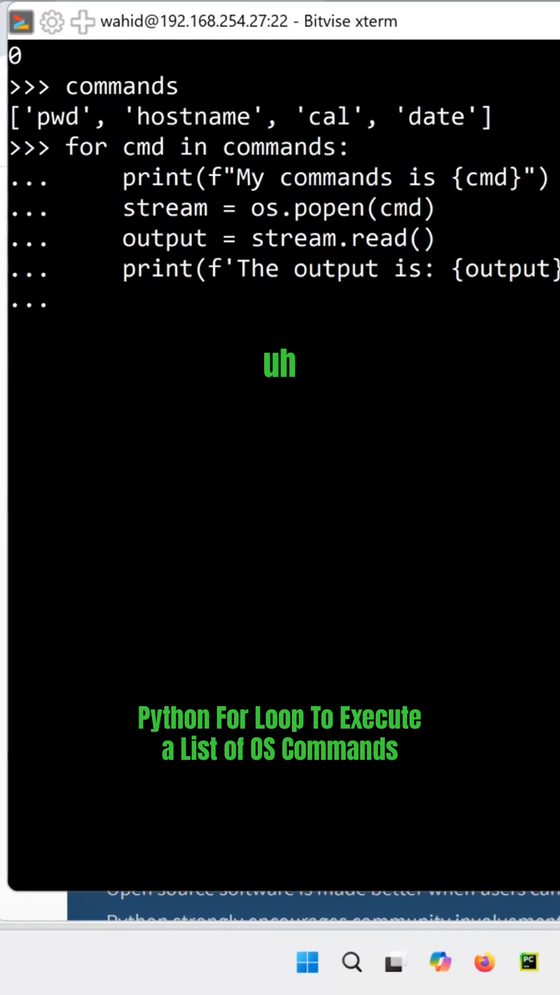
- Run the loop, printing pwd, hostname, cal and date outputs, and highlight the pwd result /usr/lib/cgi-bin/NoAds
key(Return)
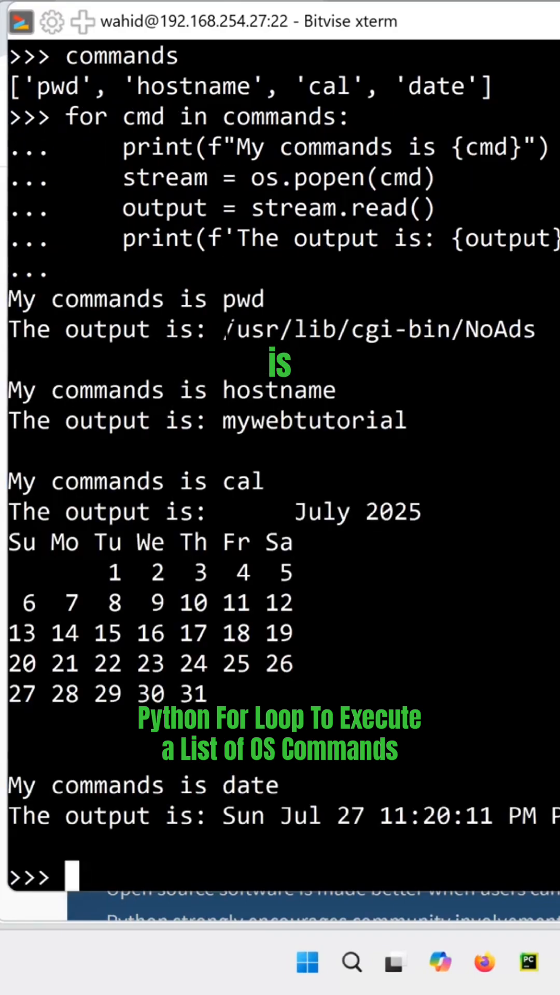
drag(225, 330, 545, 330)
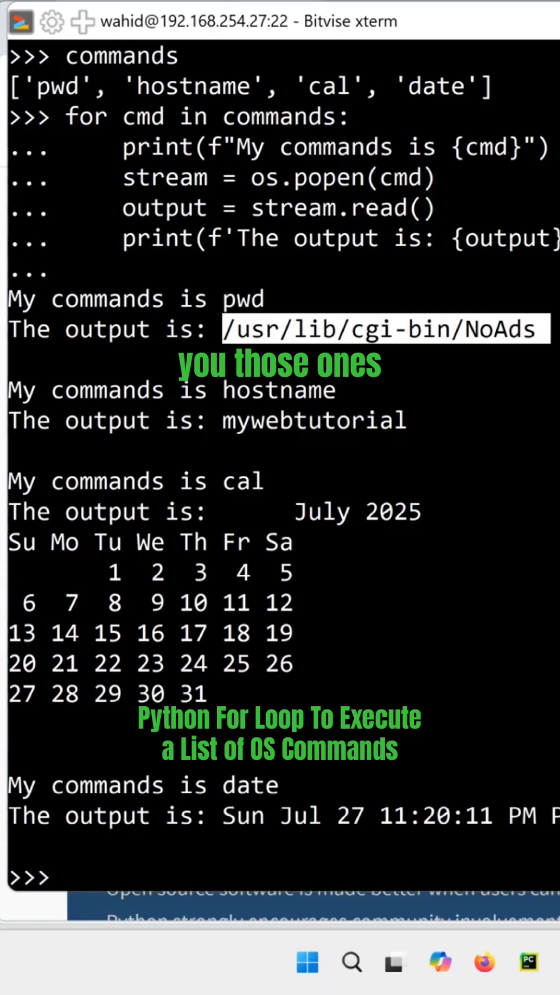
text(qu)
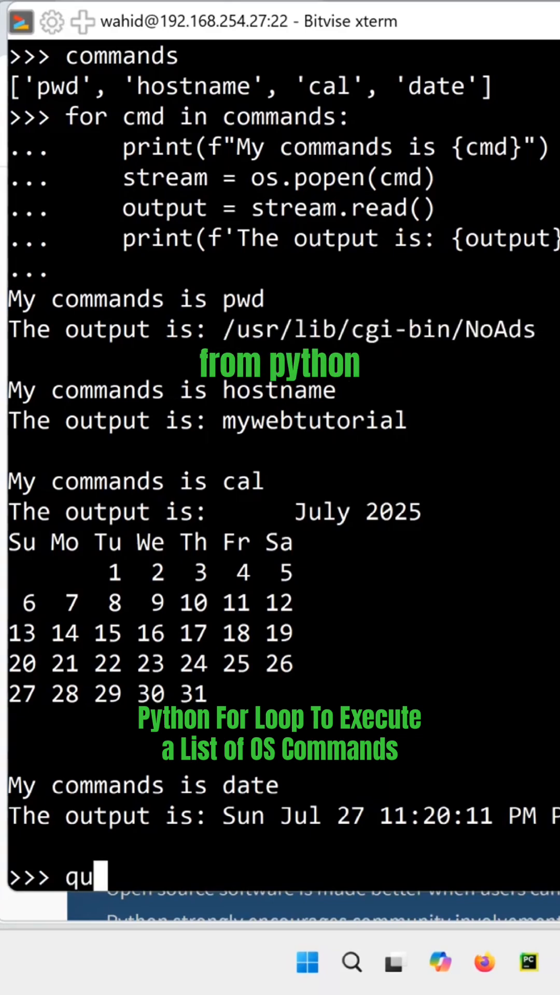